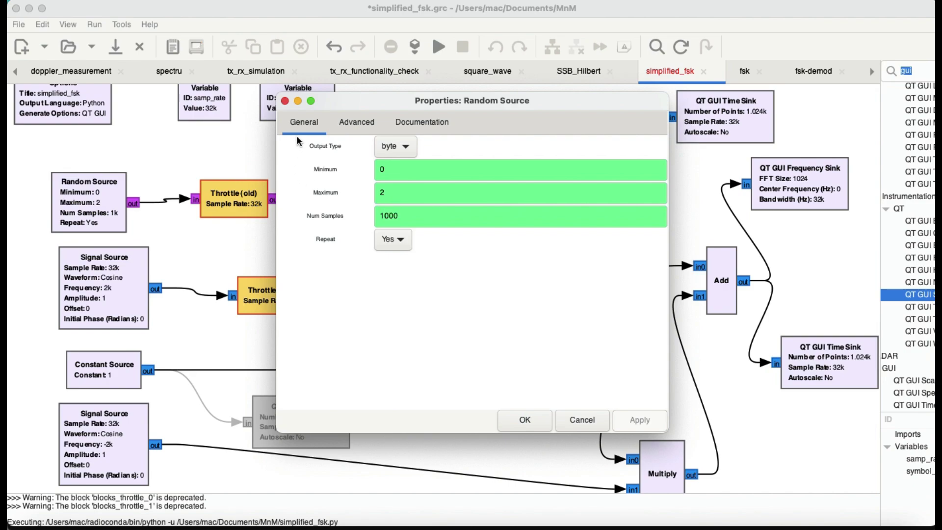
Close the Random Source properties and review the Repeat block's properties, closing them without changes
click(284, 102)
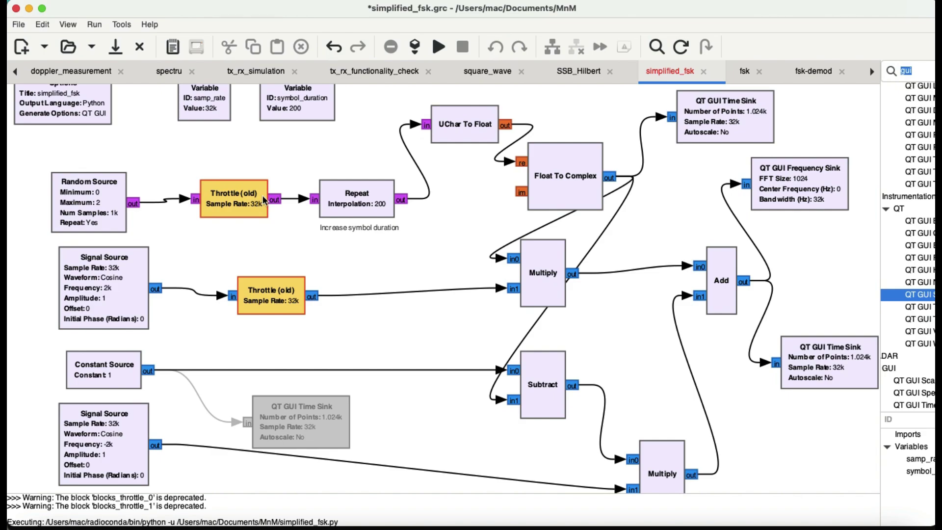
double_click(346, 213)
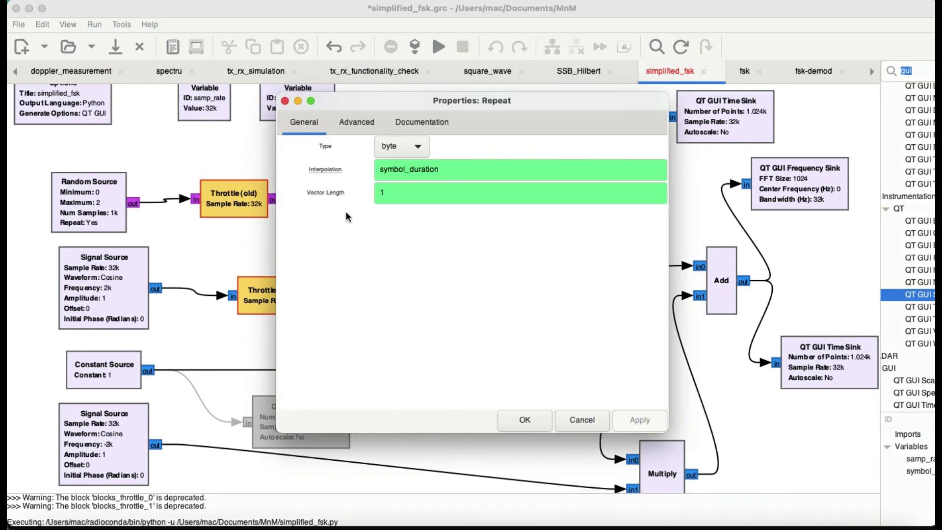
click(523, 421)
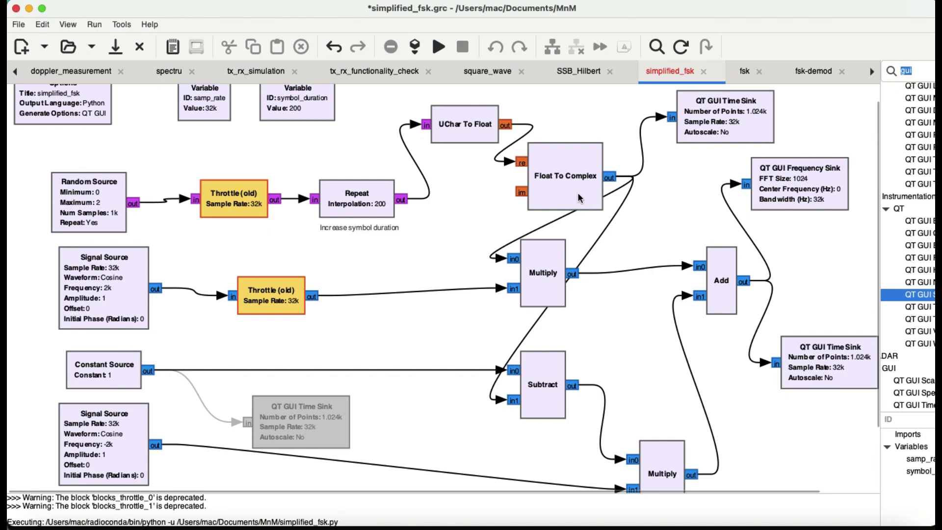
Move the Float To Complex block up, closer to the row of the UChar To Float block
drag(567, 178, 574, 147)
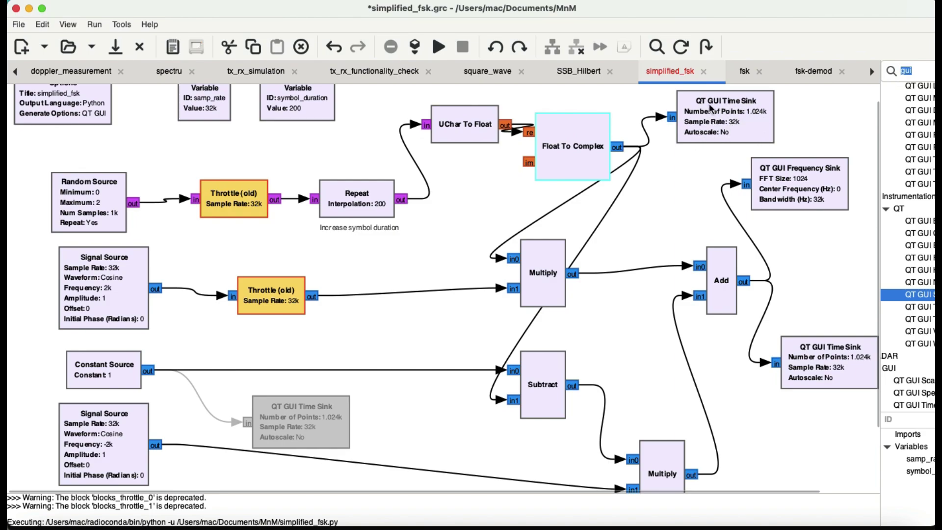
click(470, 222)
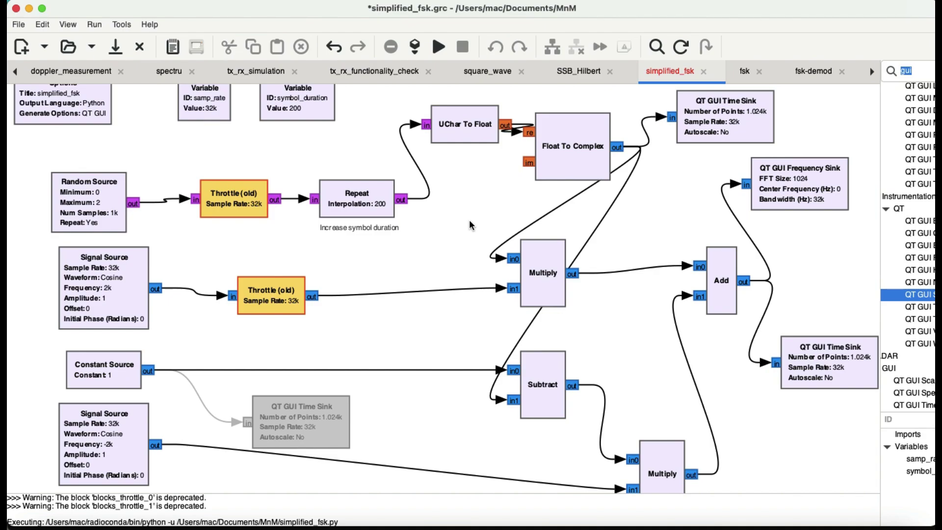
Switch to the browser's FSK modulator block diagram and compare its binary data path and upper multiplier with the flowgraph
key(super+Tab)
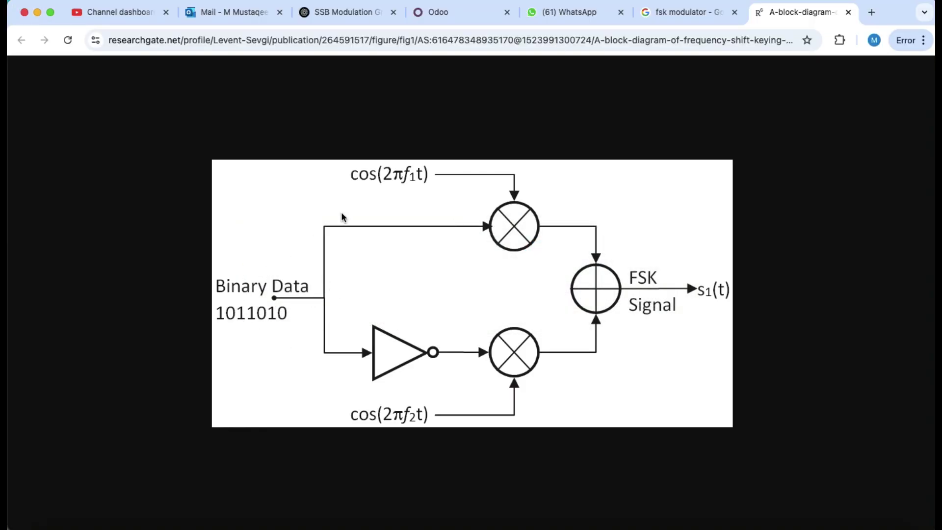
key(super+Tab)
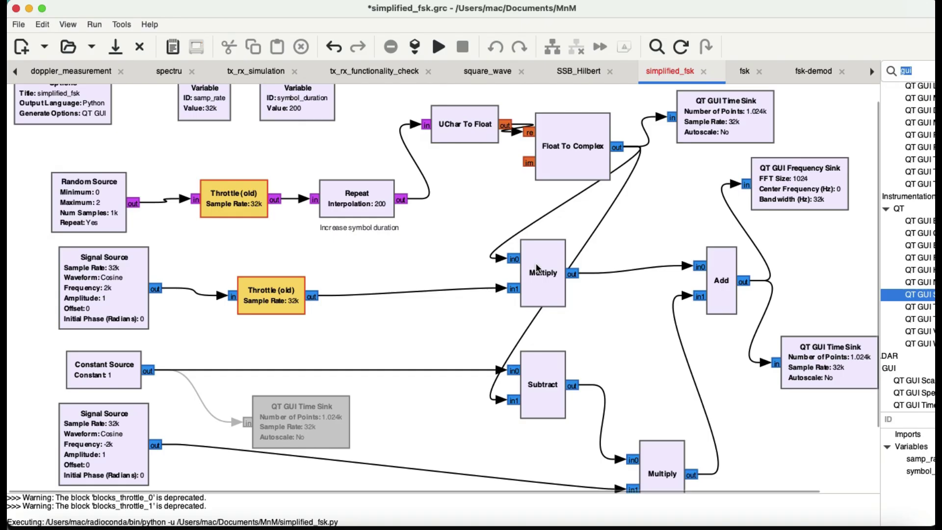
key(super+Tab)
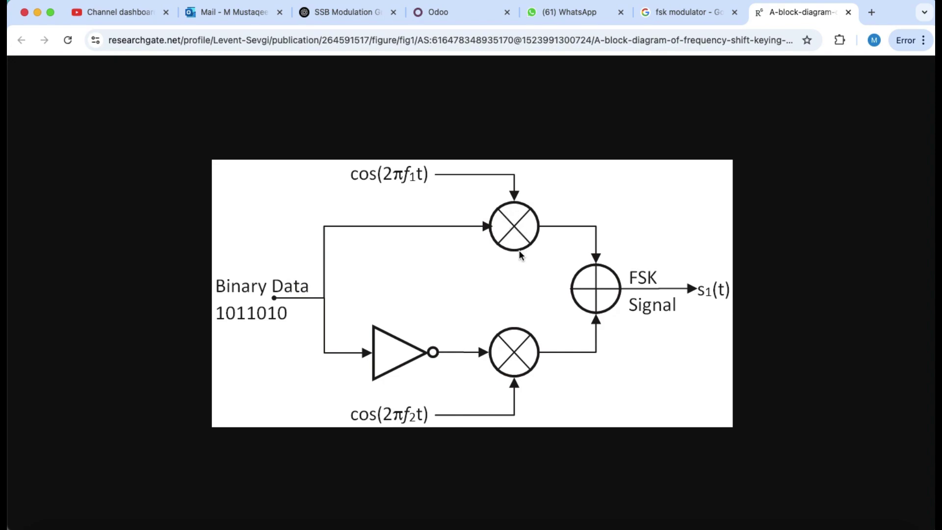
key(super+Tab)
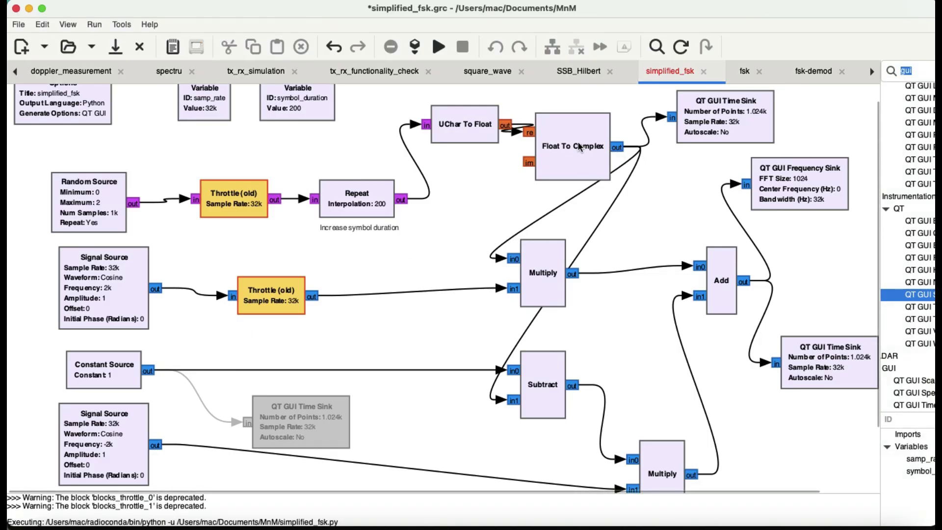
Align the Float To Complex block with UChar To Float, and move the upper Multiply block level with the Add block's first input
drag(579, 142, 578, 134)
click(534, 275)
drag(534, 275, 594, 268)
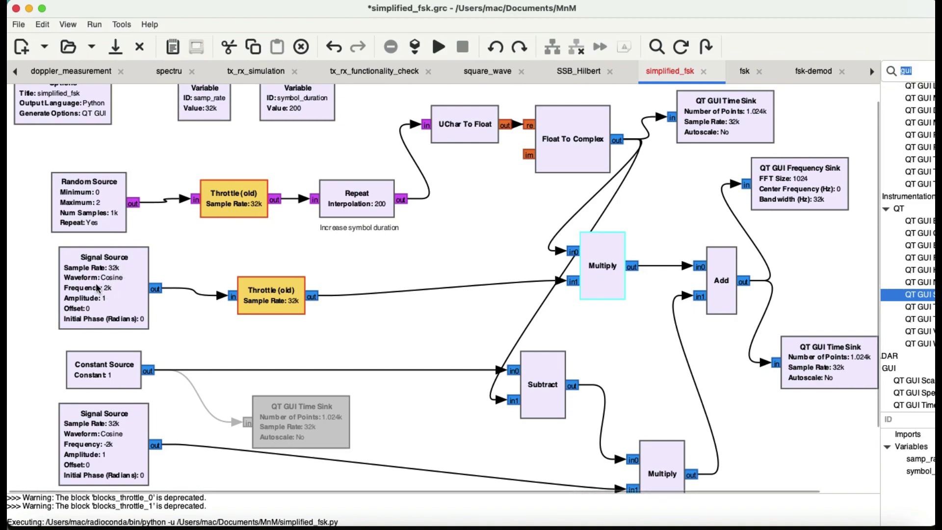
Compare the browser diagram's adder, inverter and second carrier with the flowgraph's Add, Subtract and lower Signal Source blocks
key(super+Tab)
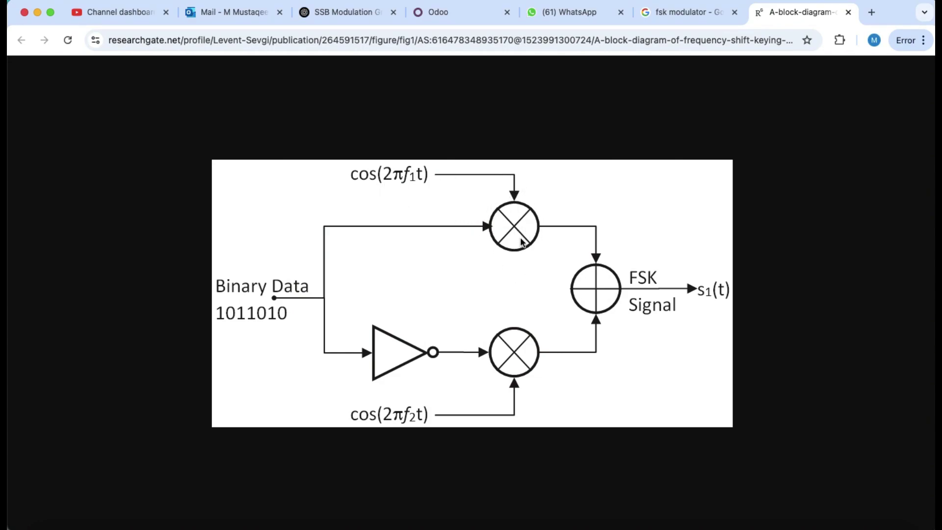
key(super+Tab)
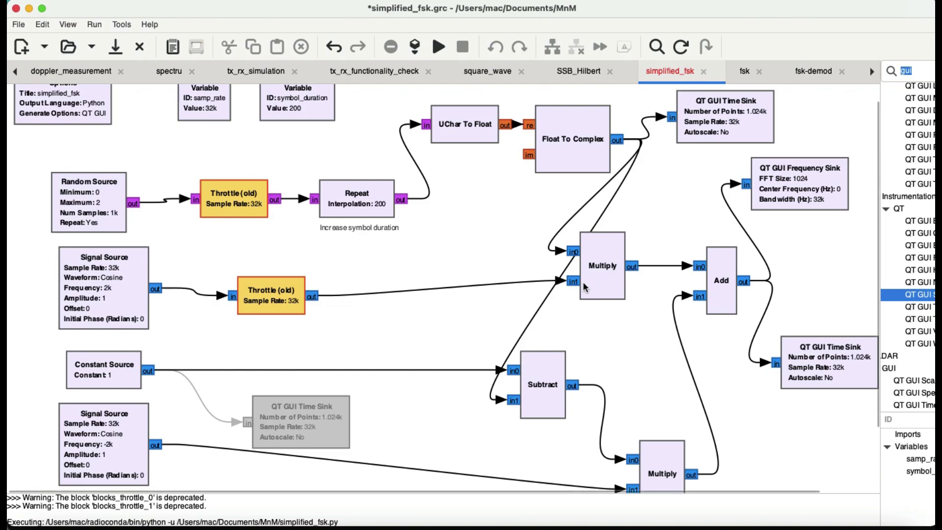
key(super+Tab)
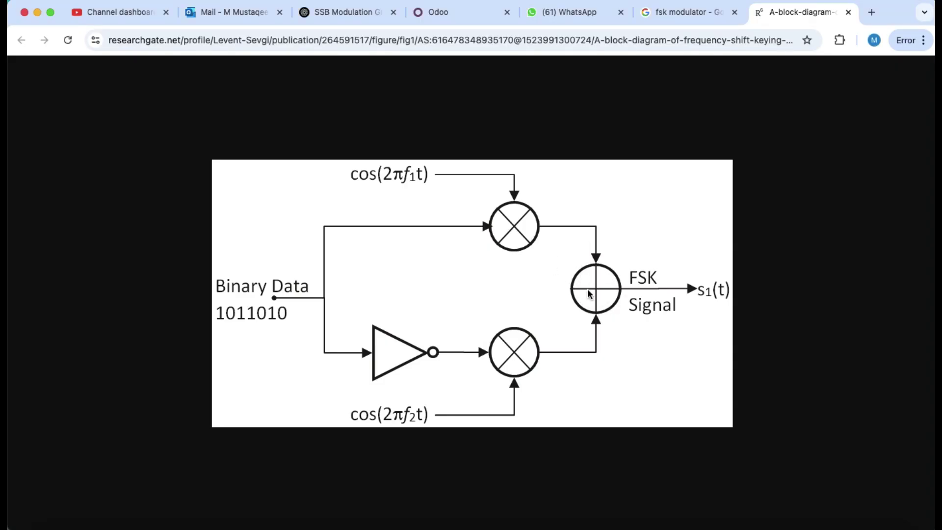
key(super+Tab)
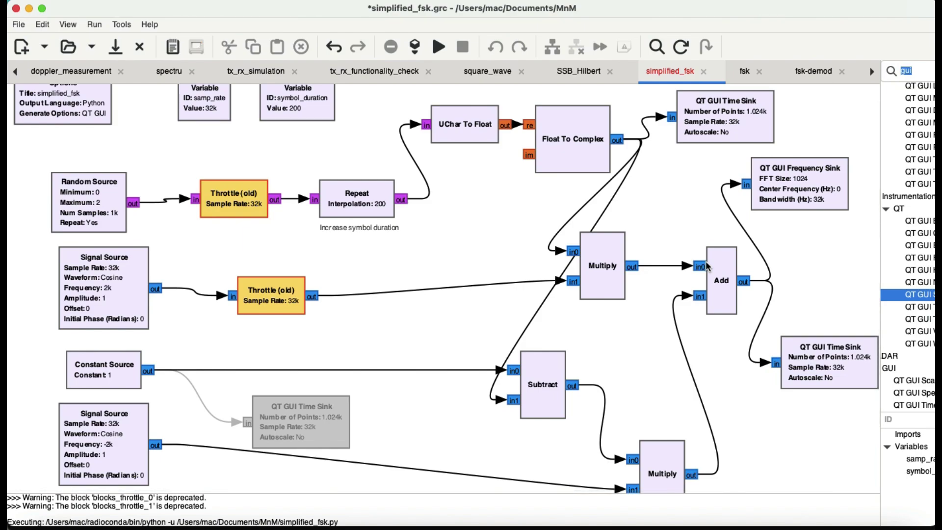
key(super+Tab)
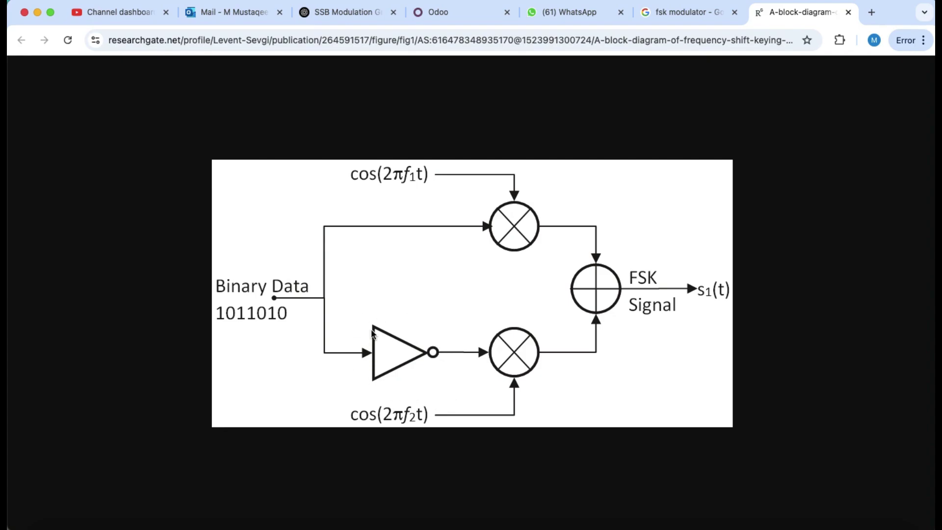
key(super+Tab)
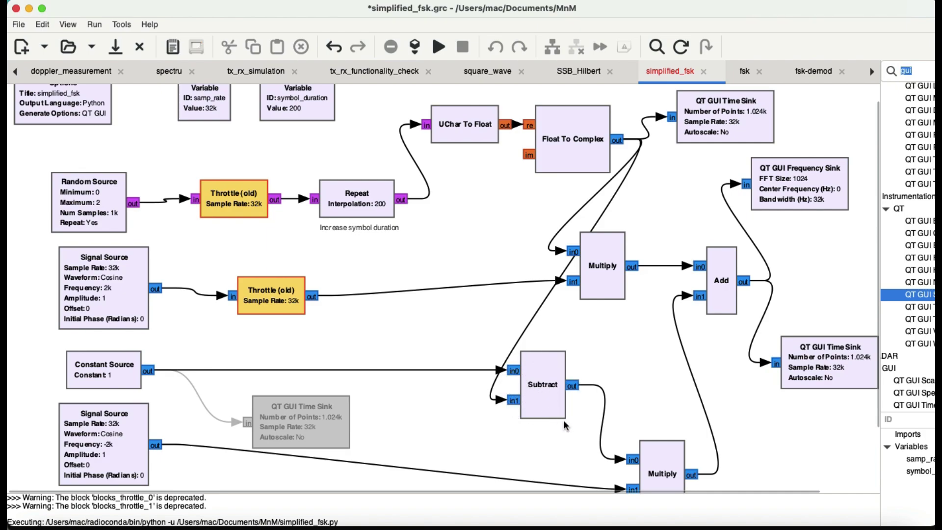
key(super+Tab)
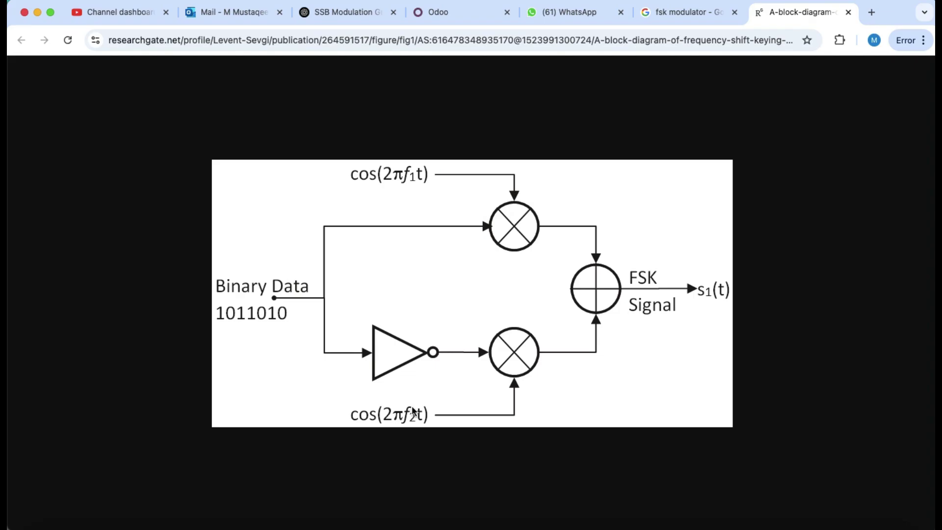
key(super+Tab)
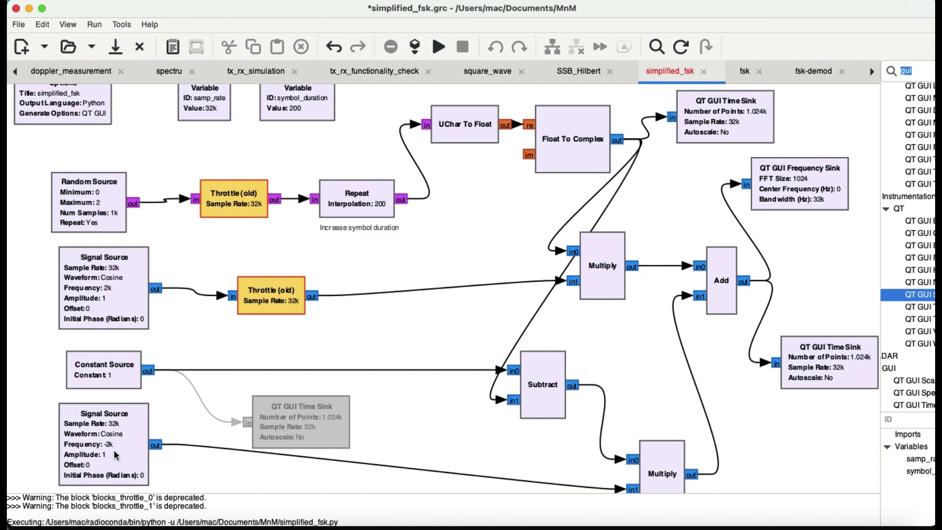
Move the lower Multiply block up to straighten its Signal Source connection, and shift the disabled QT GUI Time Sink slightly toward the Subtract block
click(674, 463)
drag(673, 463, 664, 405)
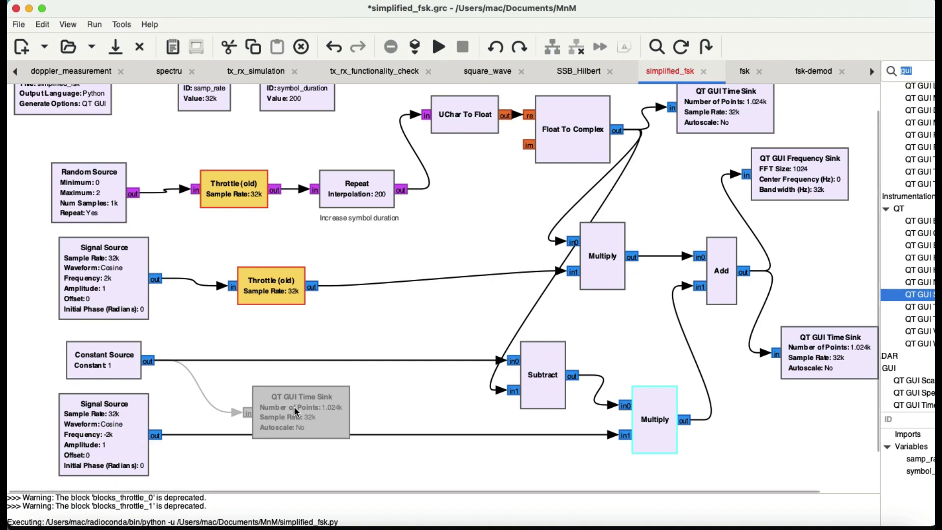
drag(294, 406, 324, 398)
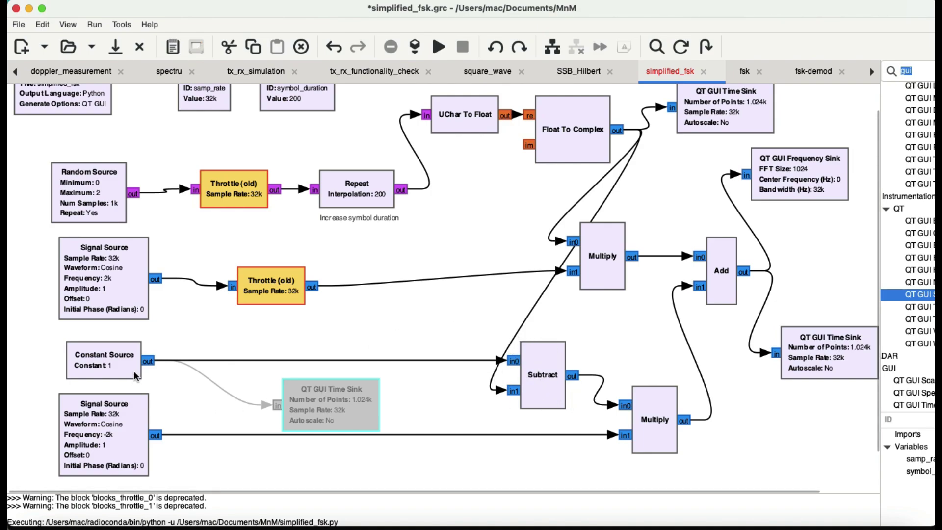
Check the flowgraph's lower Multiply and Add blocks against the lower branch and adder of the browser's FSK diagram
key(super+Tab)
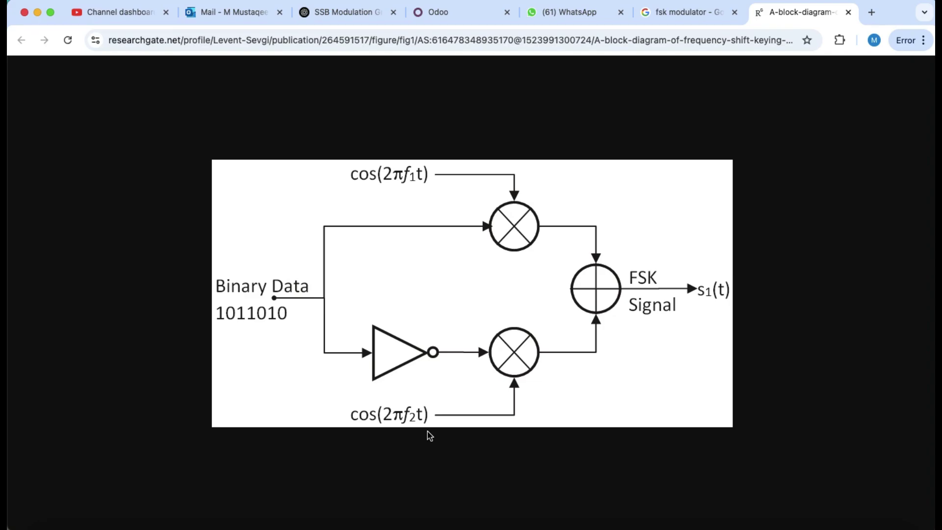
key(super+Tab)
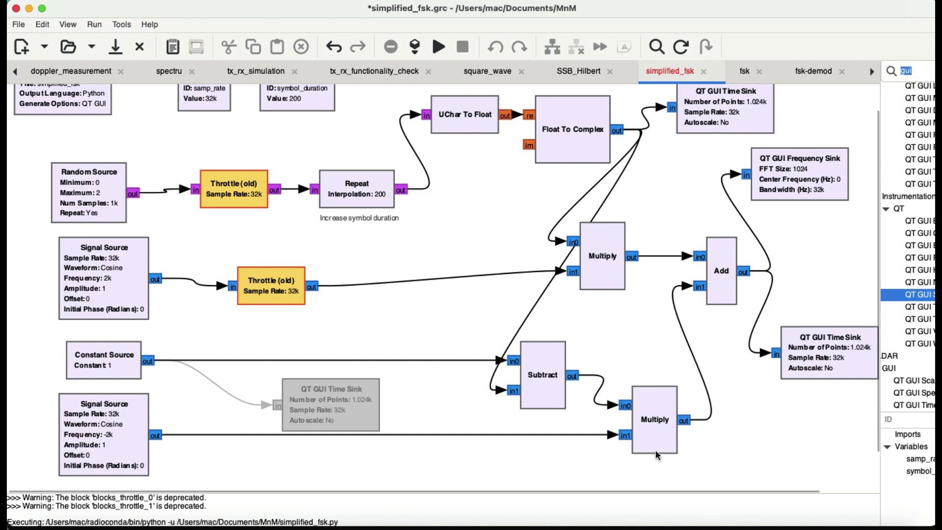
key(super+Tab)
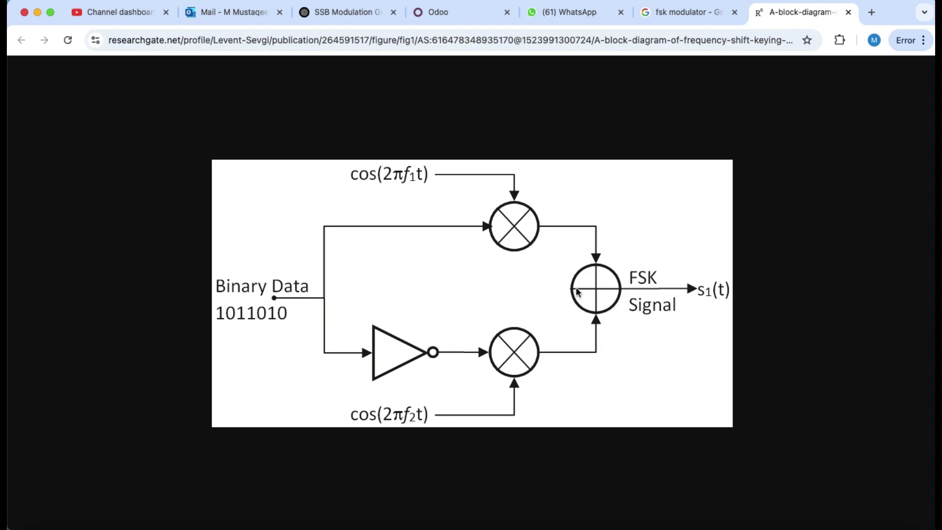
key(super+Tab)
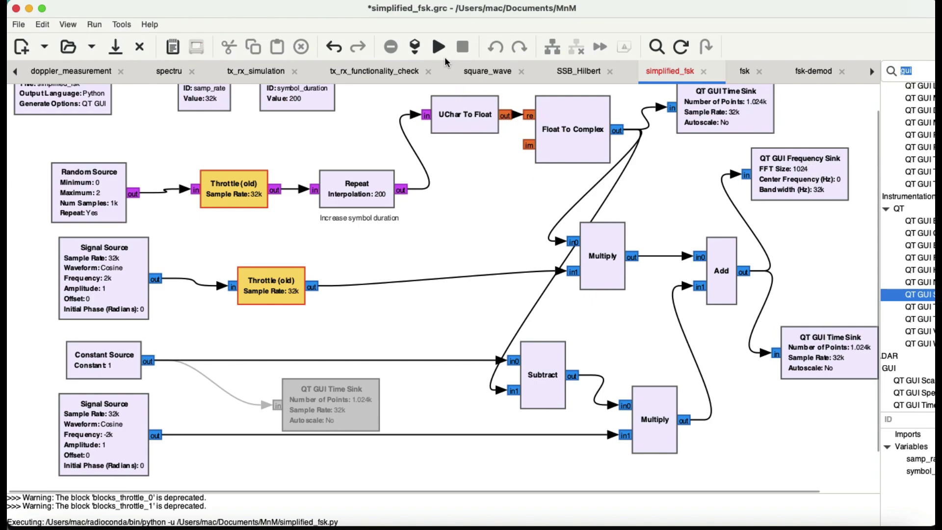
Run the simplified_fsk flowgraph and freeze both the binary data and the FSK signal time plots
click(436, 46)
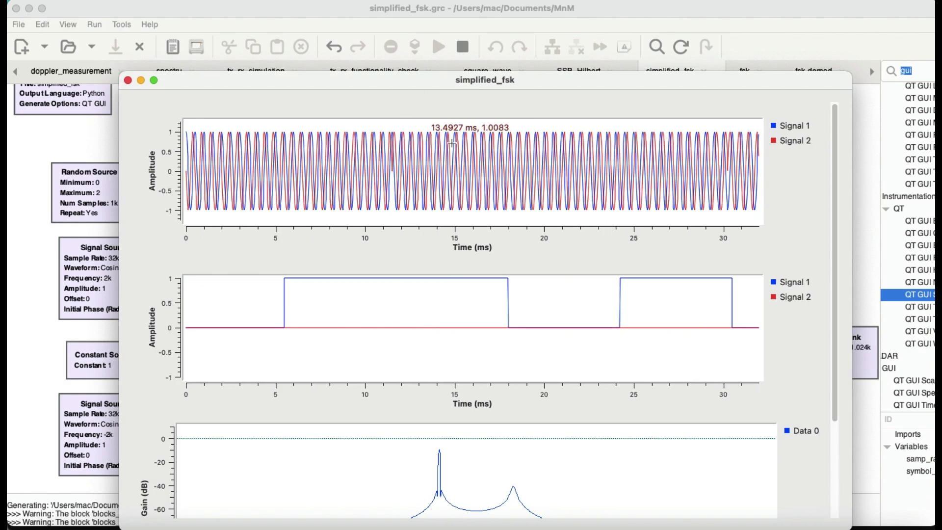
right_click(483, 292)
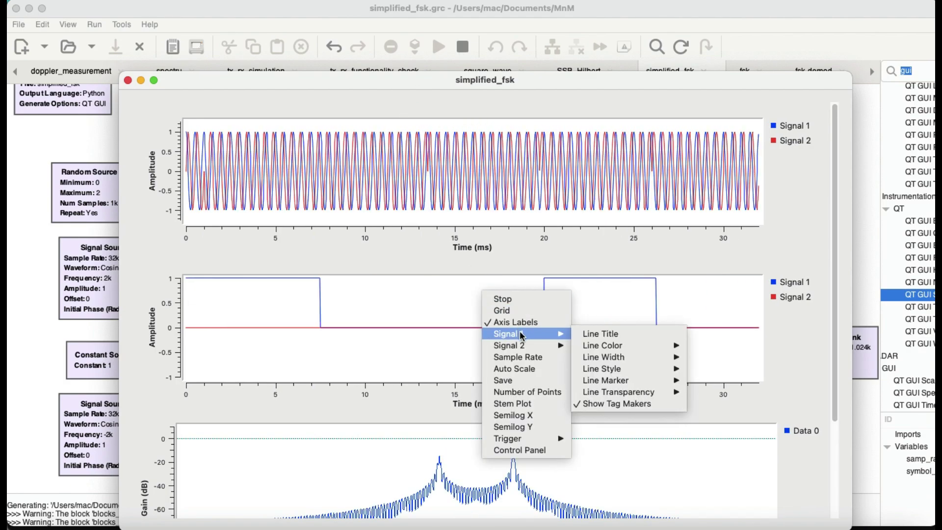
click(512, 300)
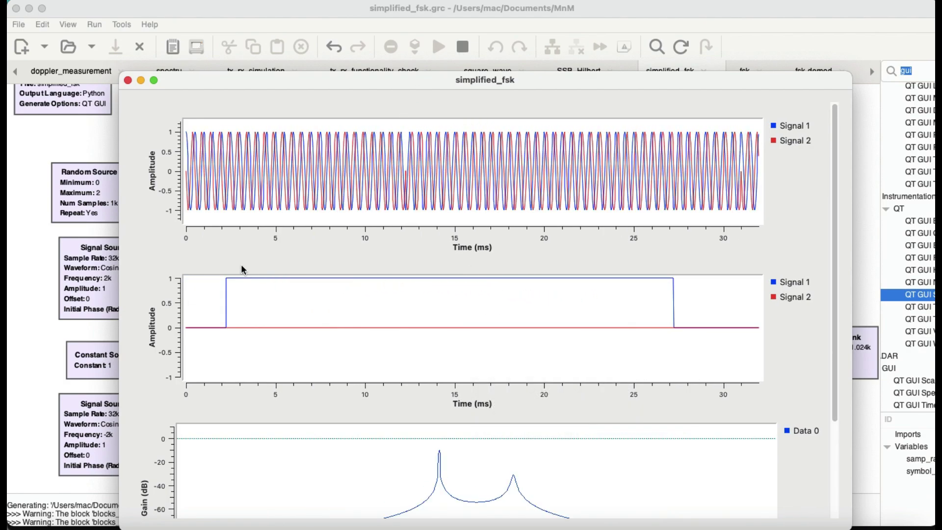
right_click(462, 175)
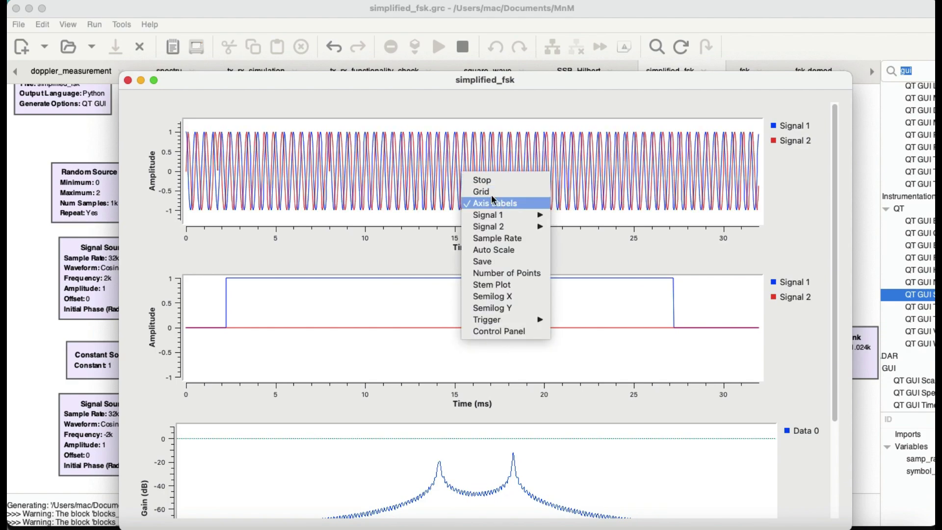
click(483, 180)
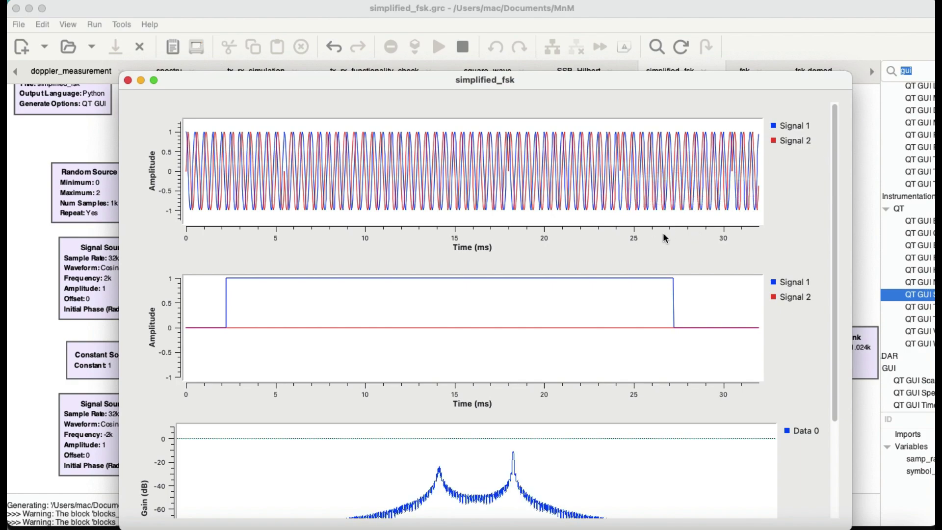
Resume live updating of the FSK signal and binary data time plots
right_click(637, 171)
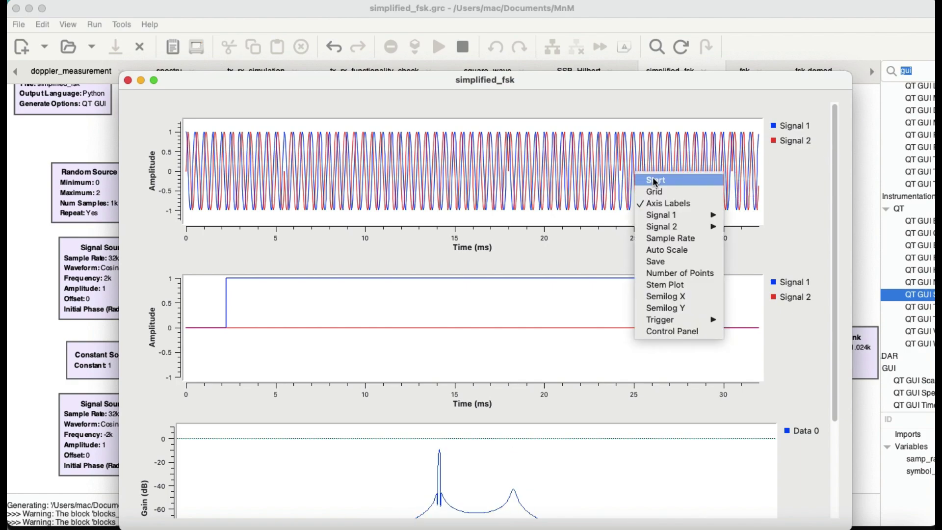
click(654, 179)
right_click(621, 320)
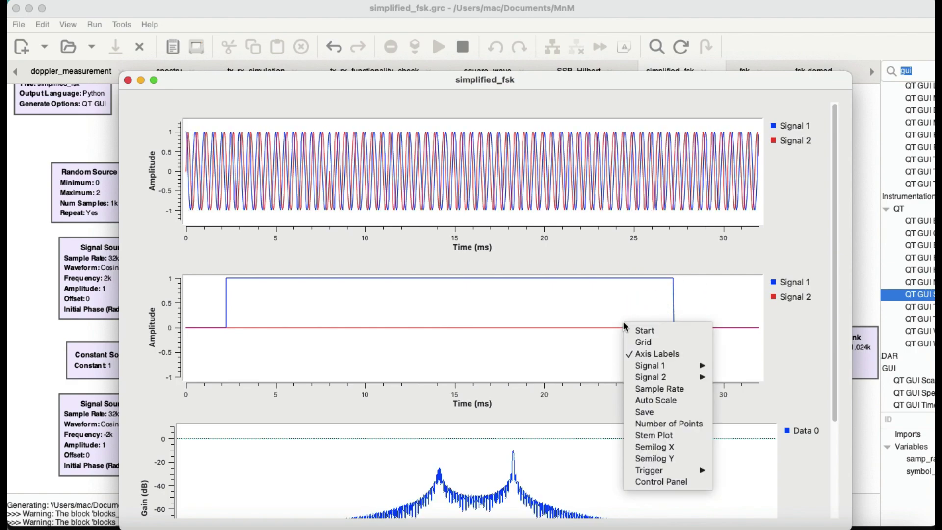
click(637, 331)
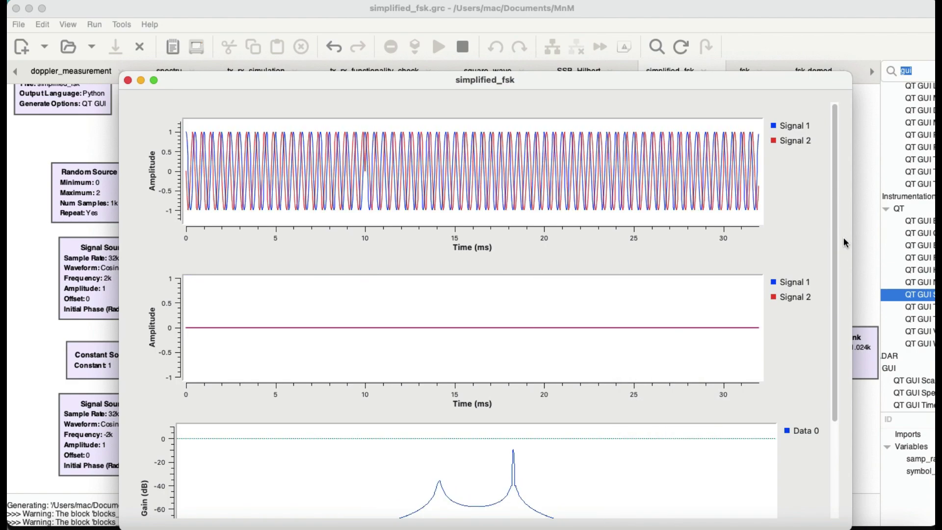
Examine the frequency spectrum plot, return to the time plots, and close the simplified_fsk output window
drag(834, 234, 828, 355)
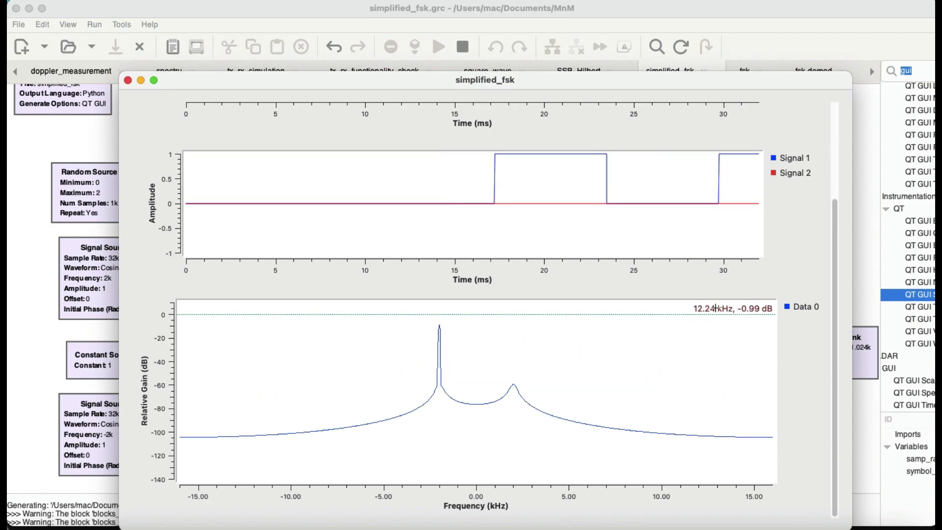
drag(833, 256, 839, 140)
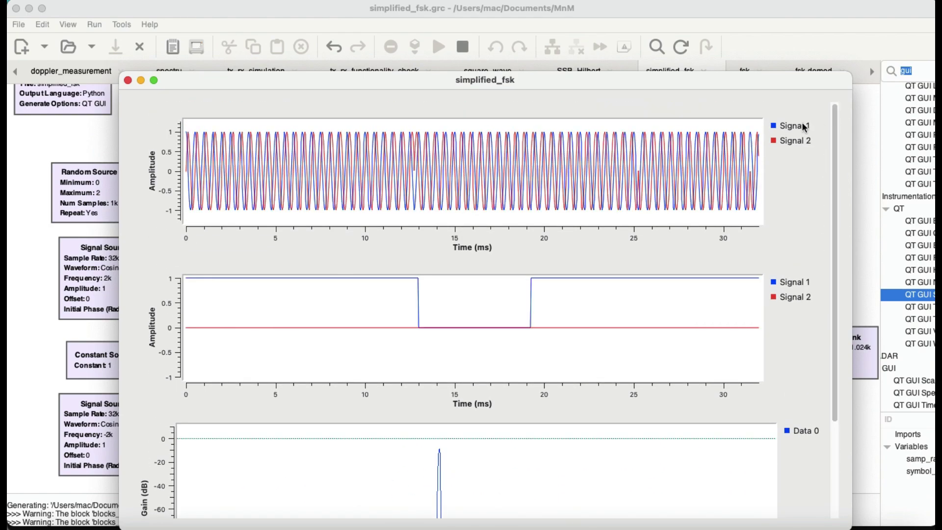
click(128, 80)
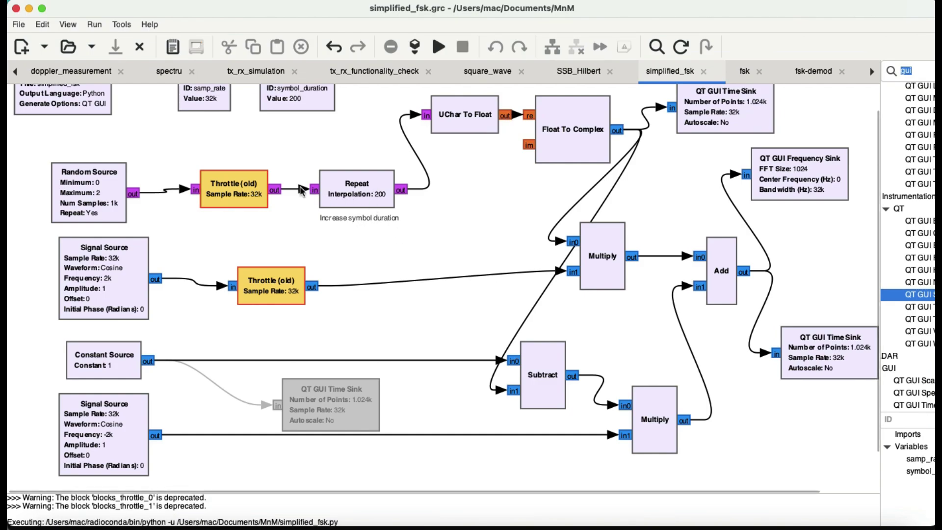
Connect the upper Throttle output directly to the UChar To Float input and disable the Repeat block
click(427, 116)
click(274, 190)
click(356, 195)
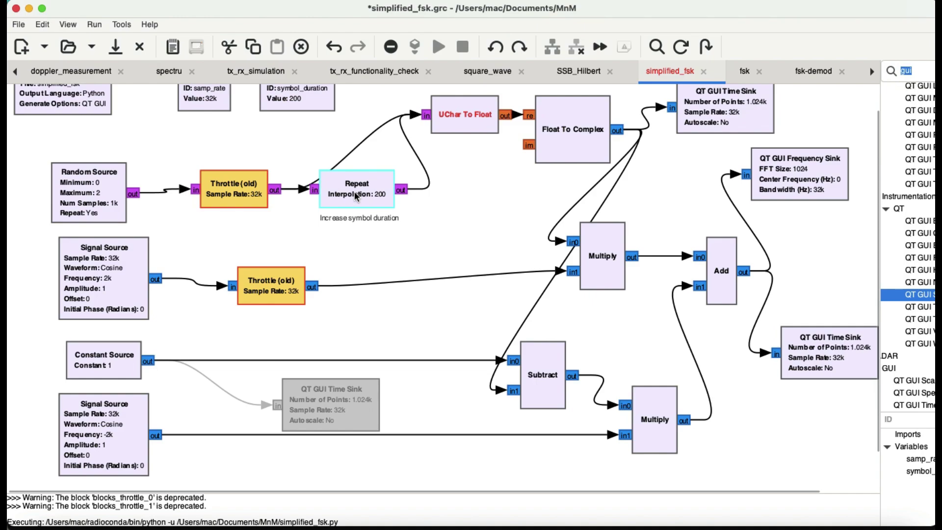
key(d)
Run the flowgraph without Repeat, zoom the binary data plot to about 17.5–24.5 ms, and close the output window
click(439, 47)
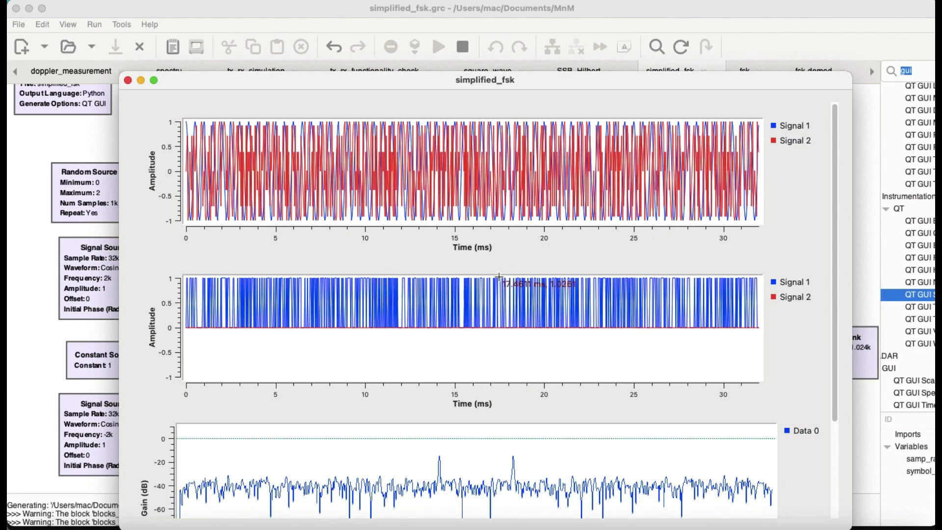
drag(499, 279, 626, 350)
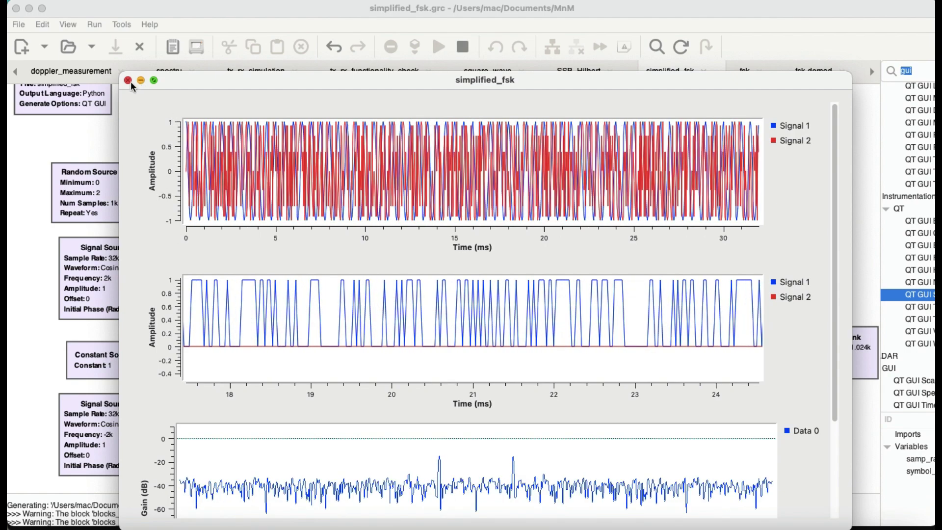
click(127, 80)
Delete the direct connection from Throttle to UChar To Float and re-enable the Repeat block
click(360, 201)
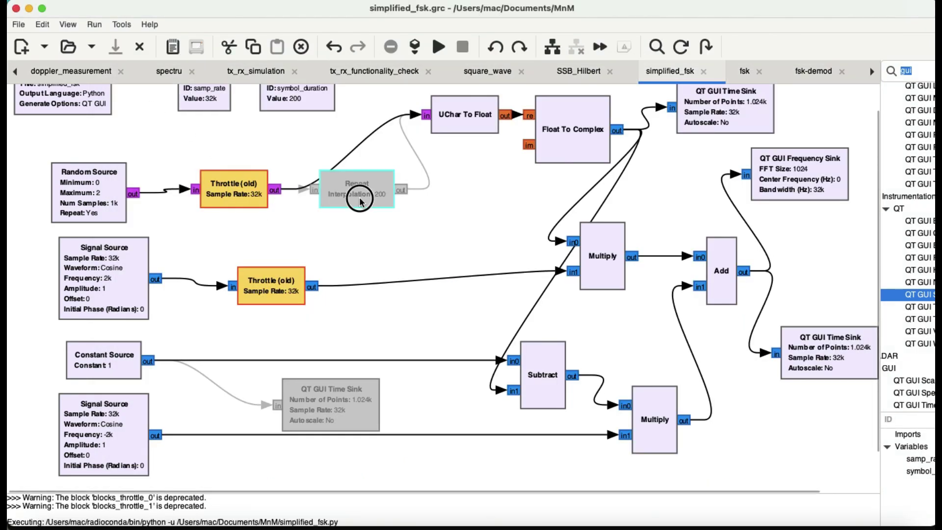
click(363, 141)
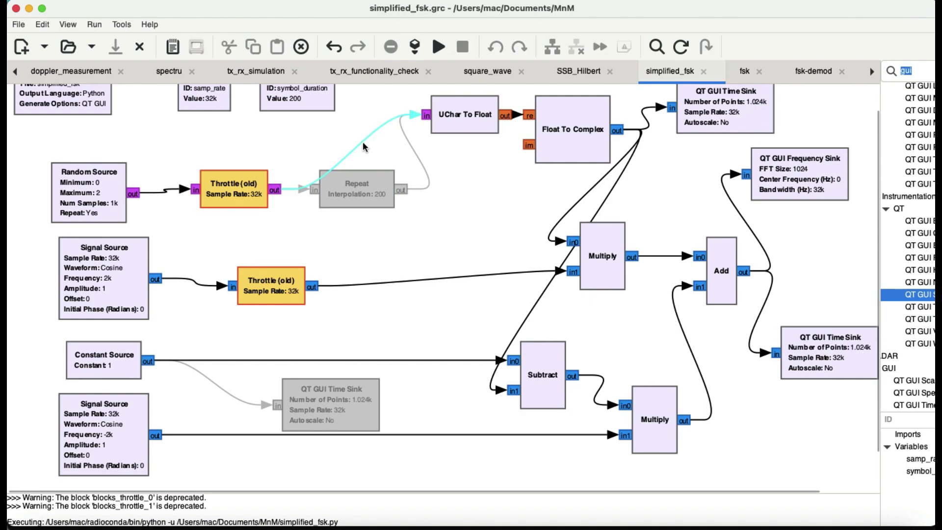
click(302, 47)
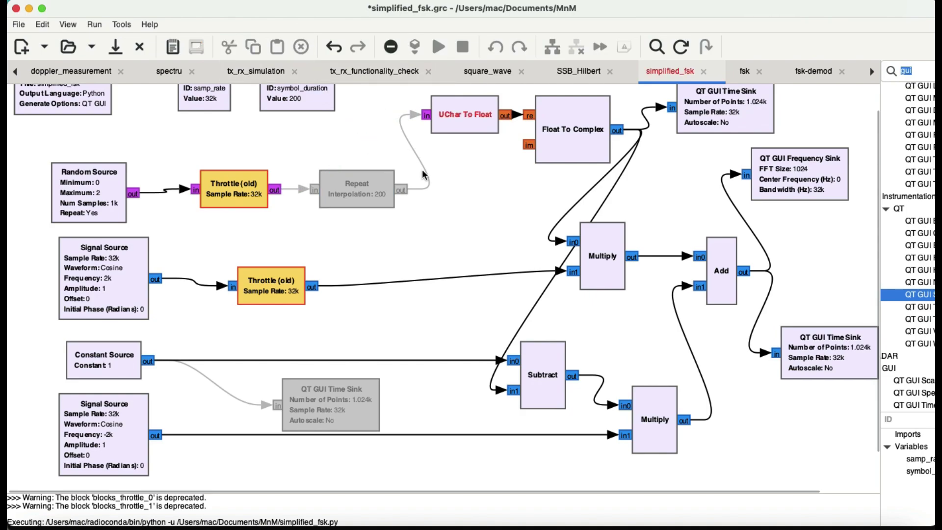
click(365, 185)
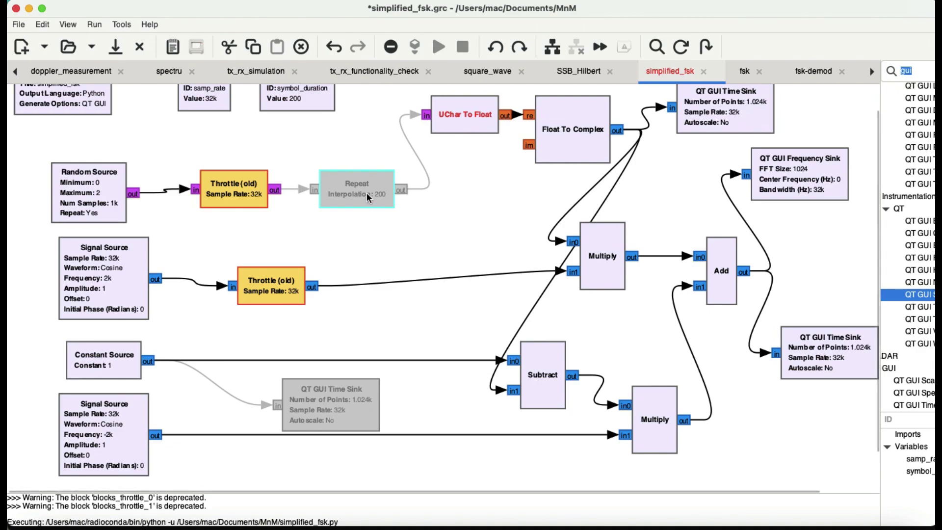
key(e)
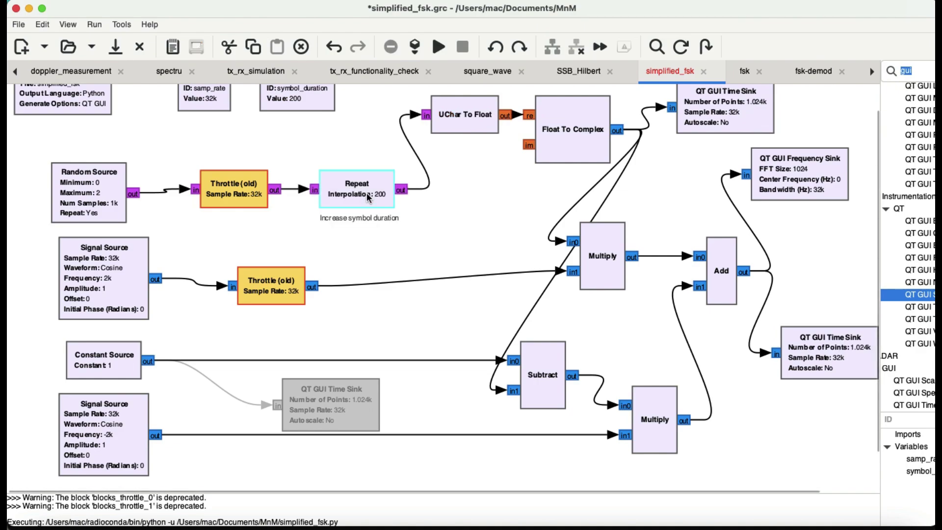
Run the flowgraph with Repeat enabled, examine the FSK signal and binary data plots, and close the output window
click(439, 47)
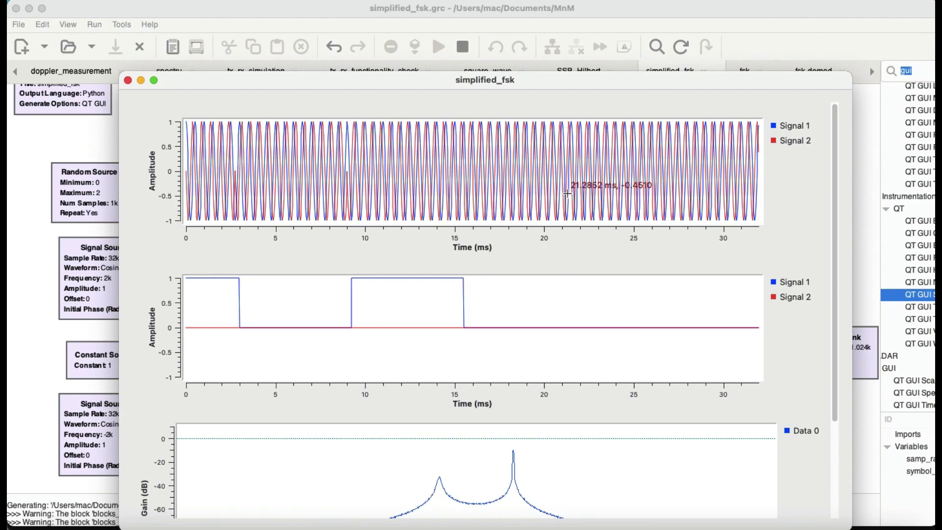
click(128, 80)
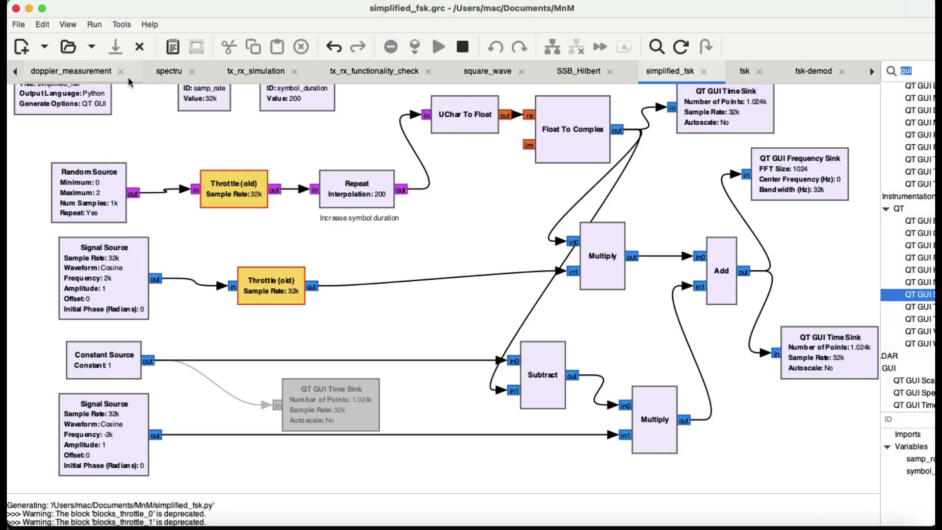
Compare the flowgraph's signal sources and branches with the FSK block diagram in Chrome, ending back in GNU Radio Companion
key(super+Tab)
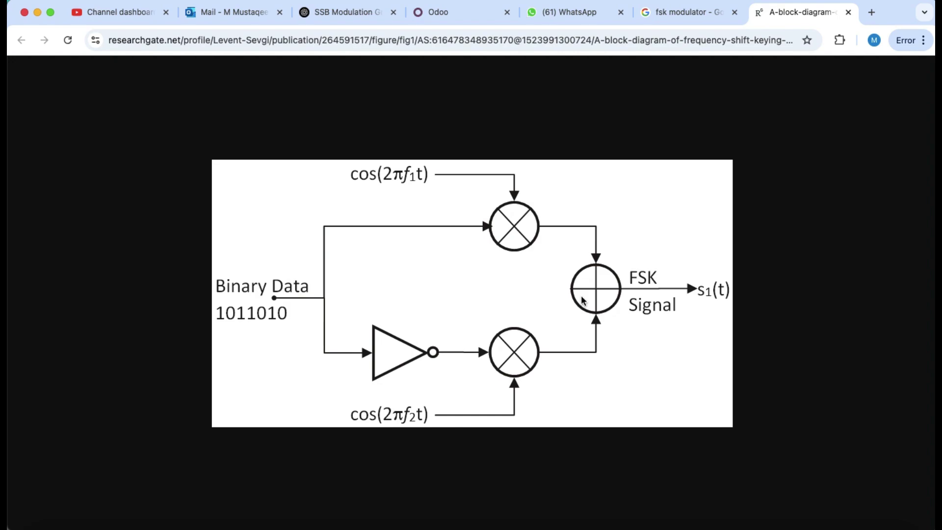
key(super+Tab)
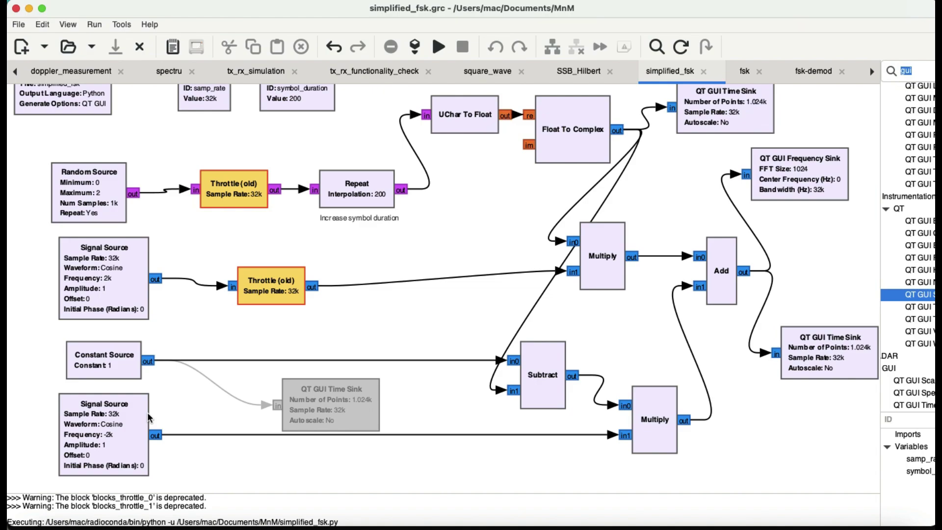
key(super+Tab)
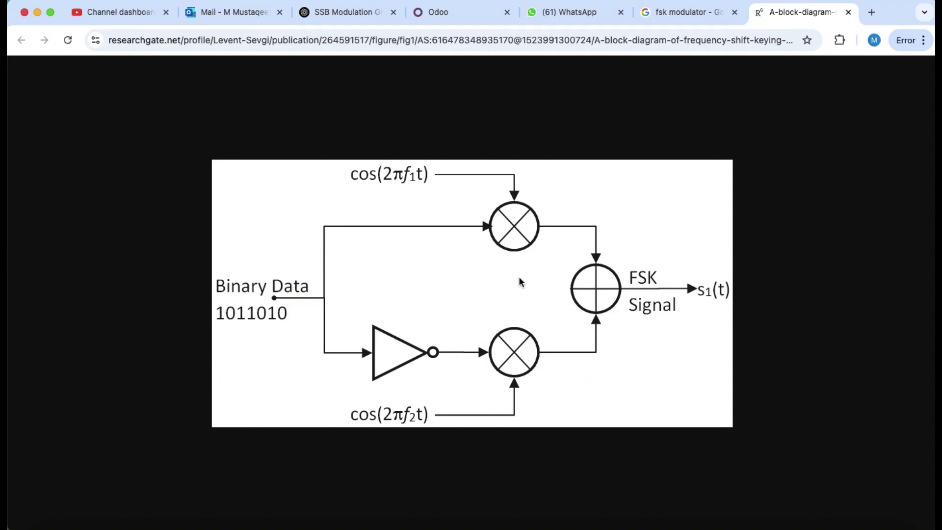
key(super+Tab)
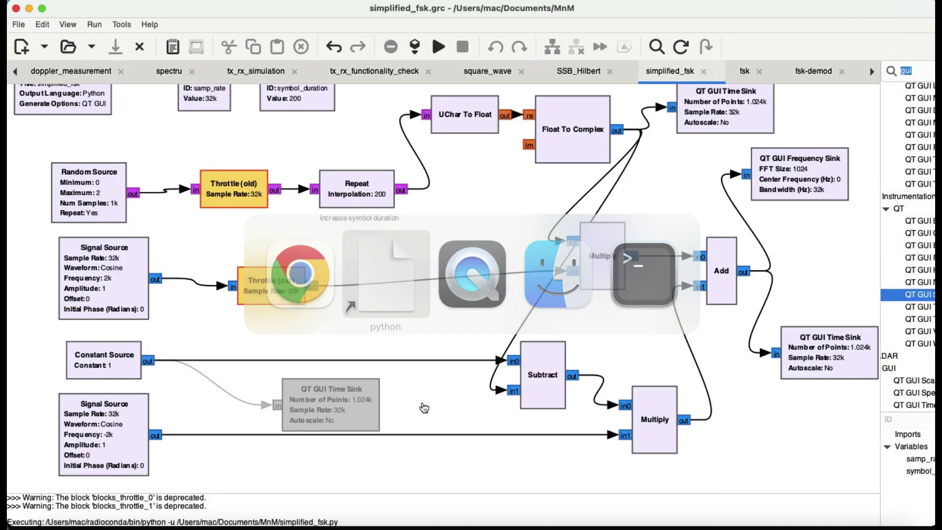